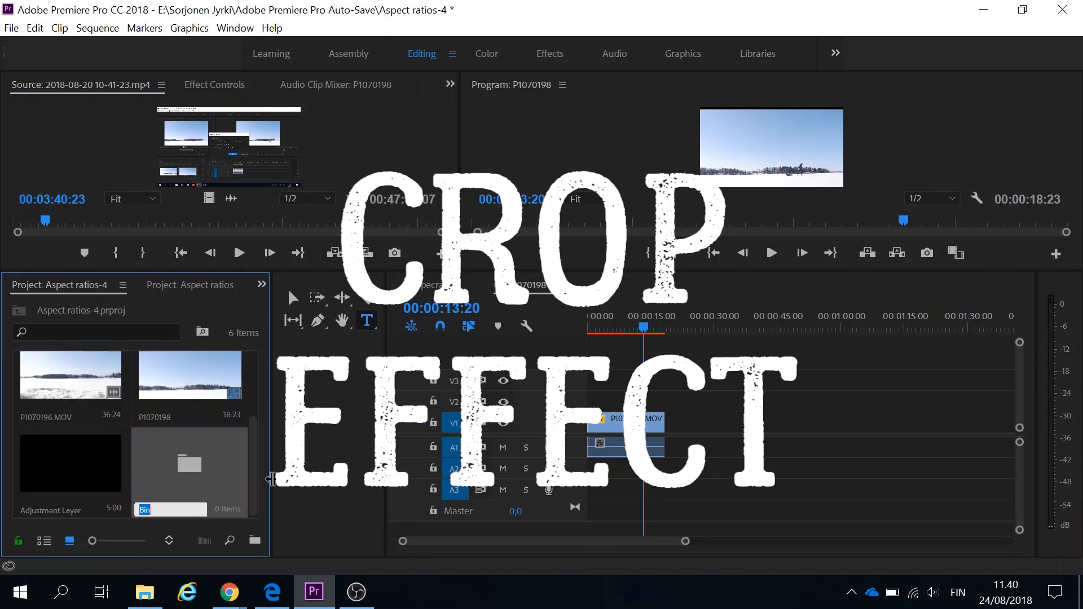
- Create a 1920 × 1080, 50 fps adjustment layer and place an adjustment layer on track V2 over the full P1070198.MOV clip
drag(271, 291, 313, 290)
click(280, 542)
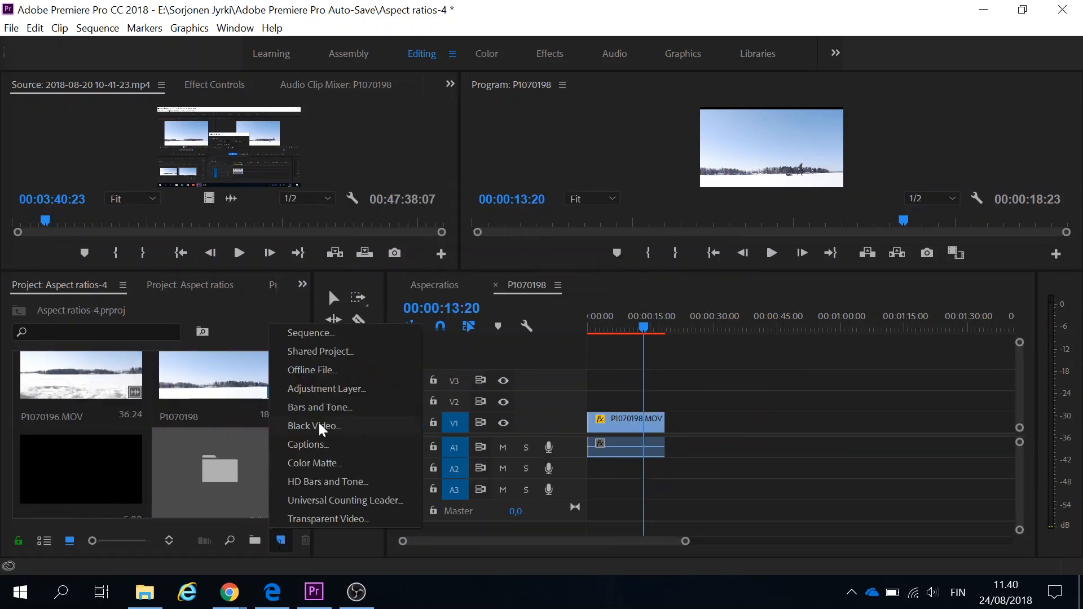
click(356, 397)
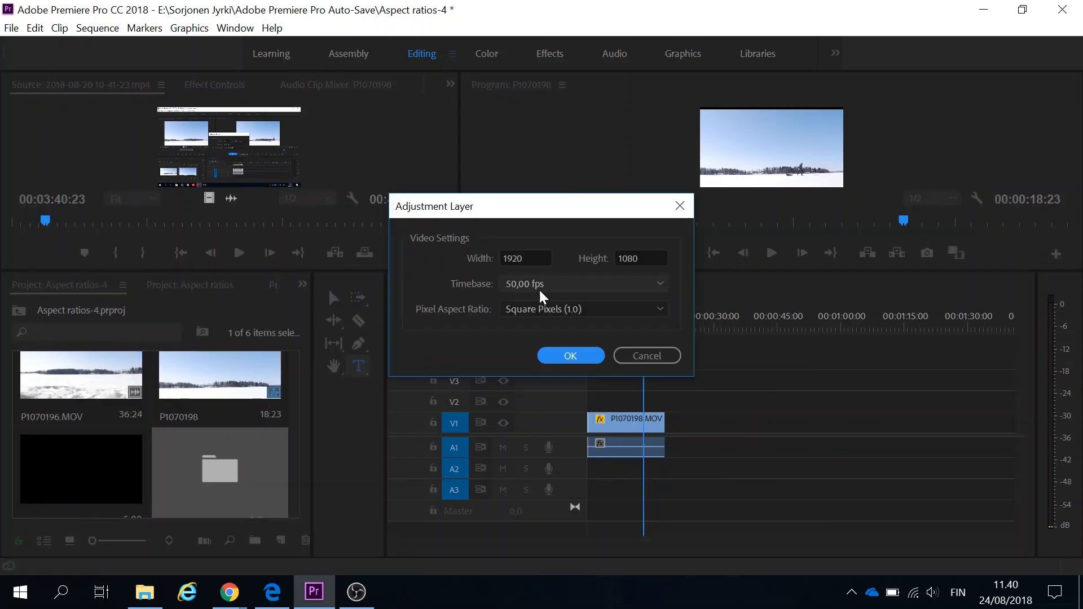
click(570, 356)
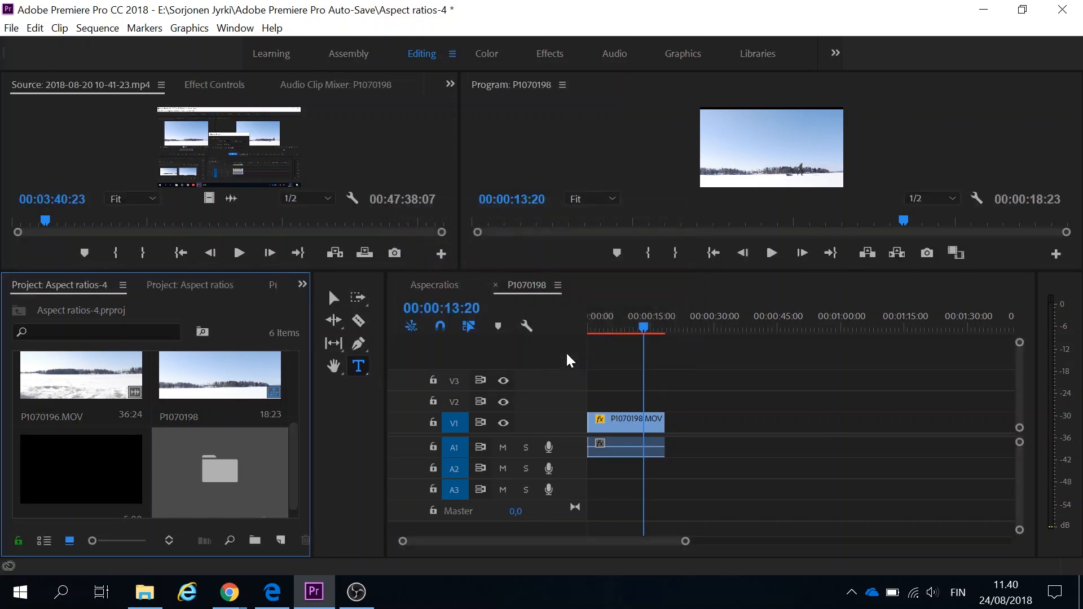
scroll(298, 479, down, 1)
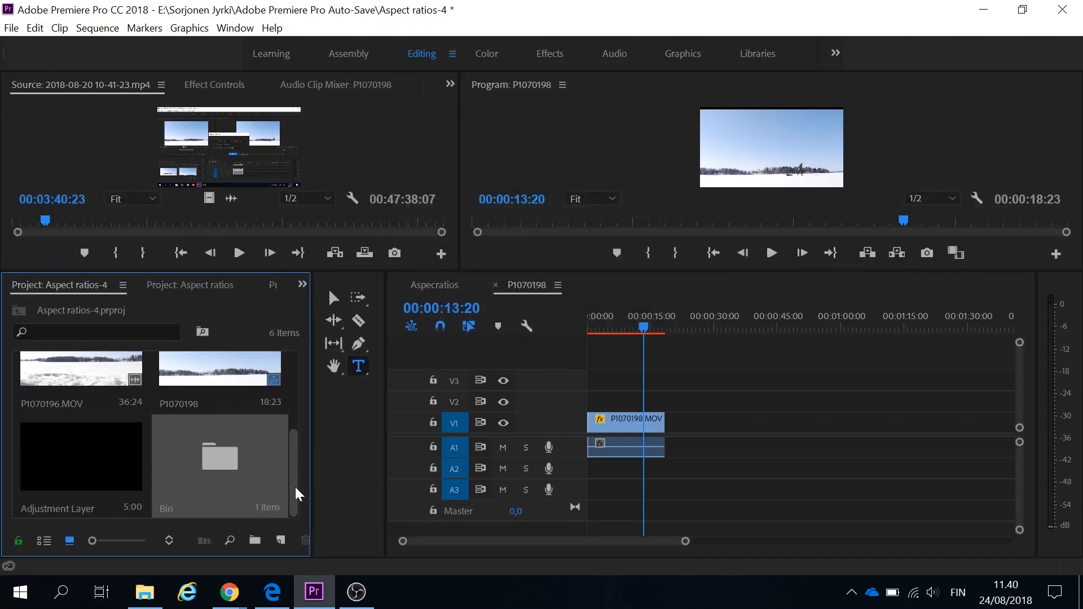
drag(80, 473, 660, 401)
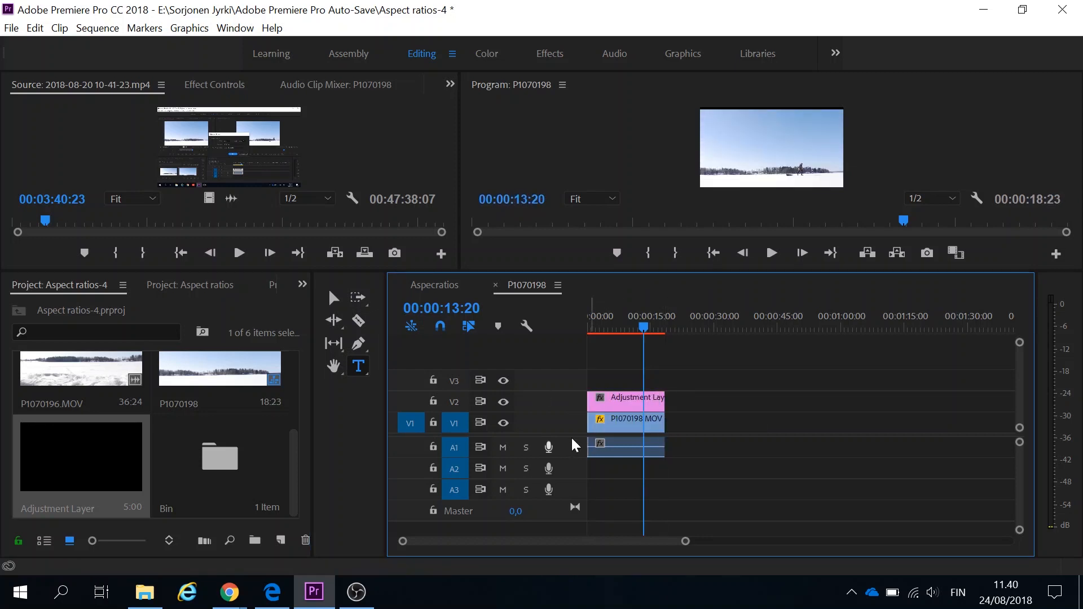
- Find the Crop video effect and apply it to the adjustment layer on V2
click(625, 406)
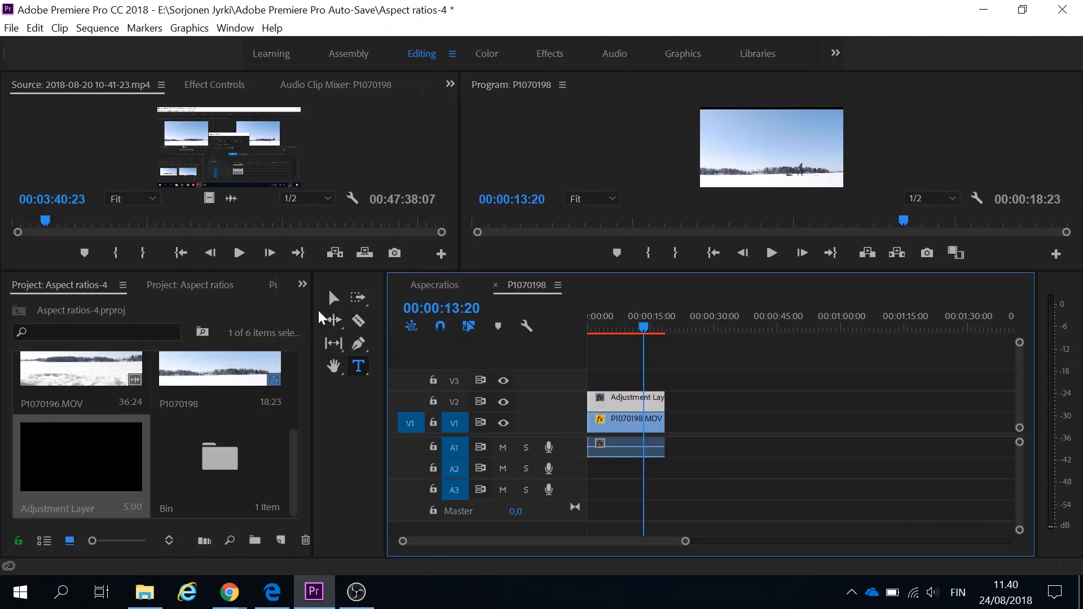
click(302, 284)
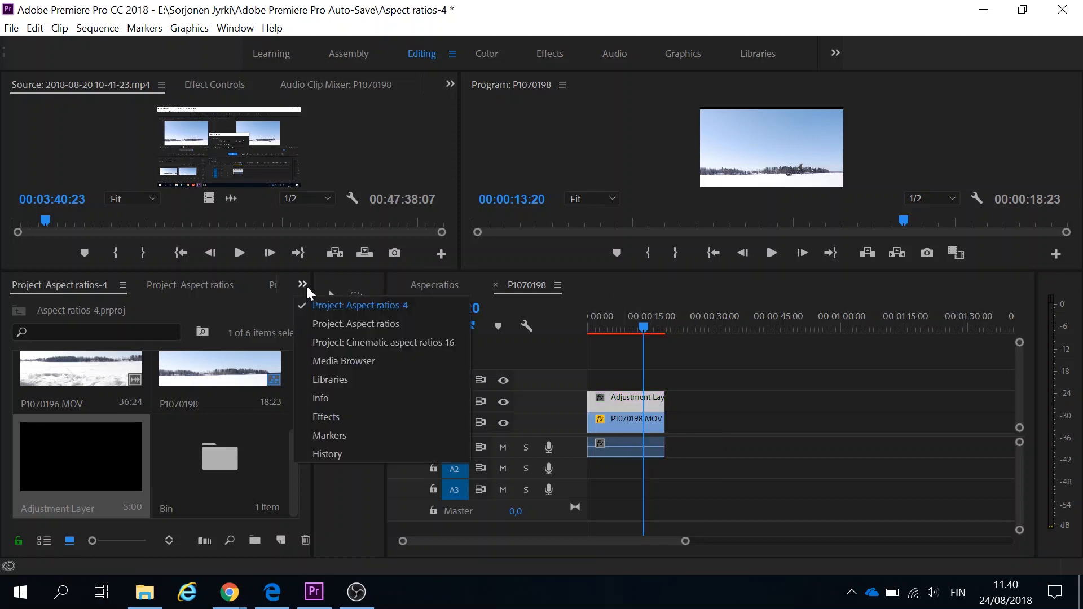
click(323, 420)
click(121, 307)
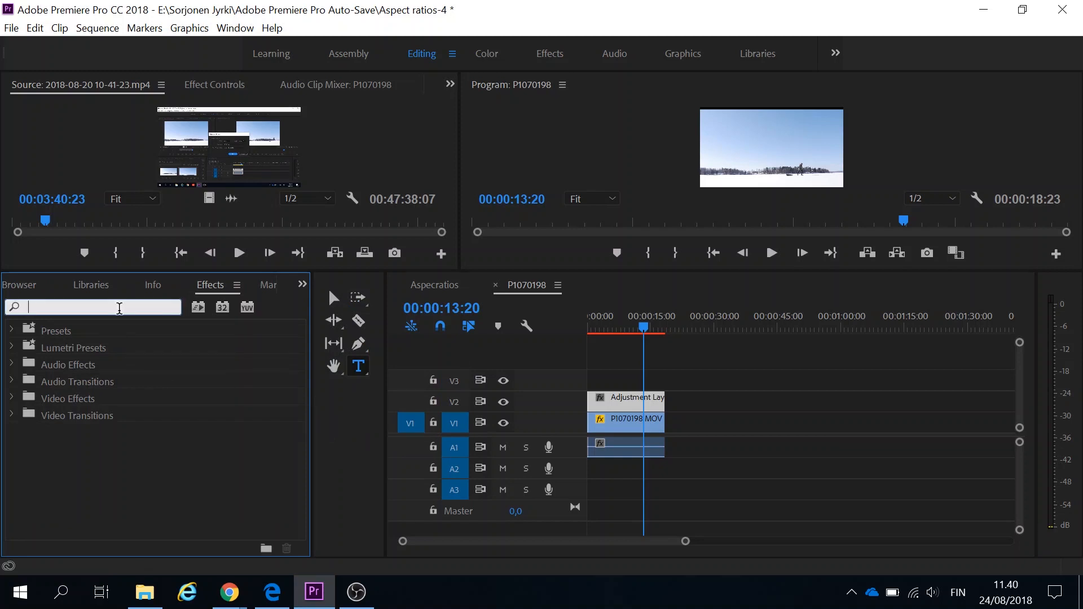
text(crop)
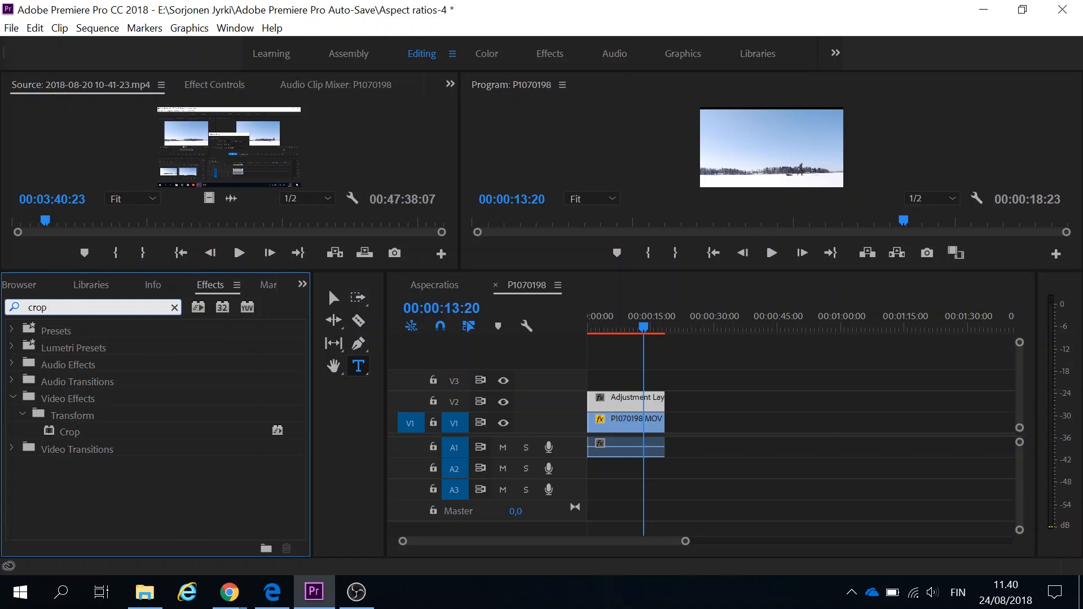
drag(59, 434, 612, 409)
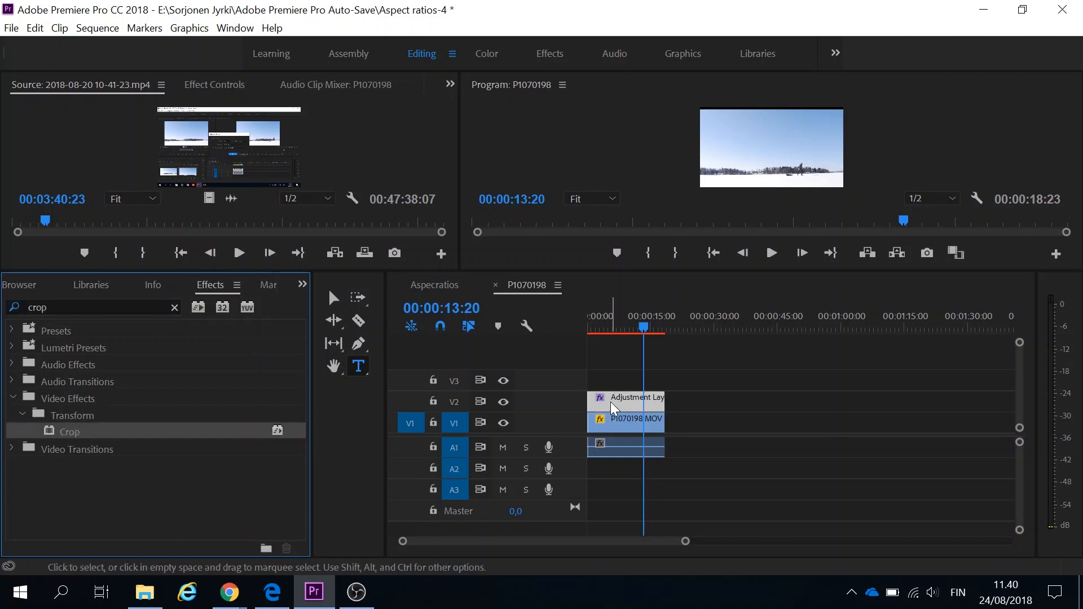
- Set the adjustment layer's Crop effect to 12 % at both Top and Bottom
click(209, 86)
drag(387, 273, 386, 309)
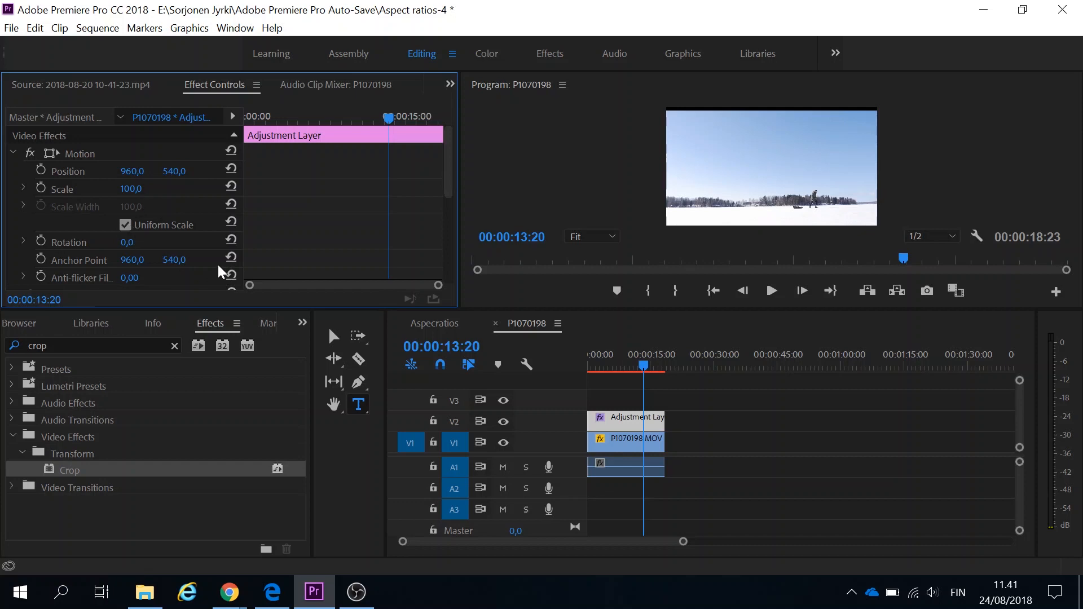
drag(445, 169, 450, 255)
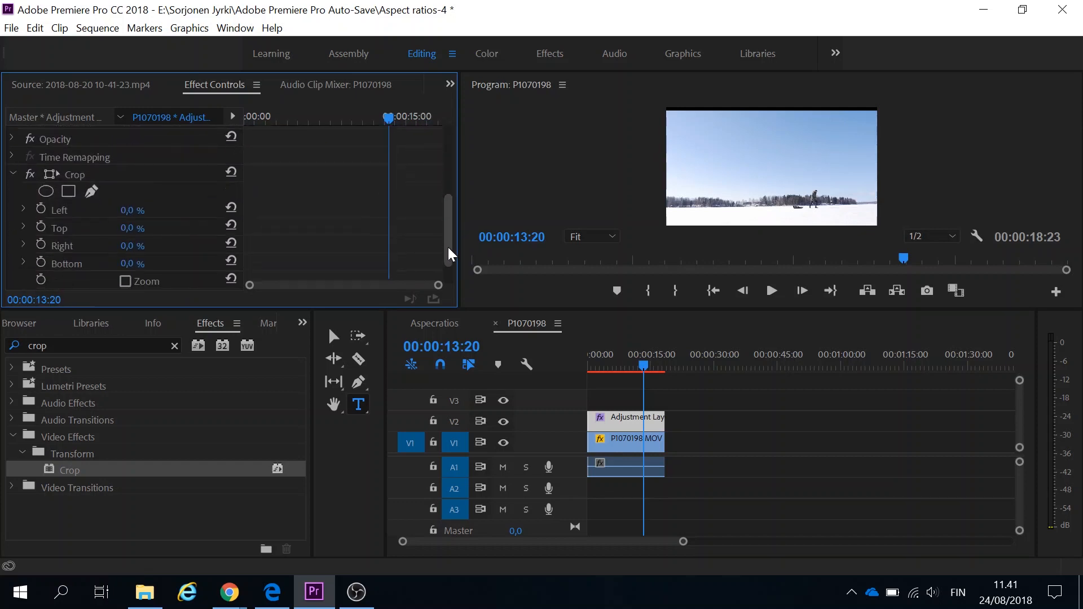
click(141, 226)
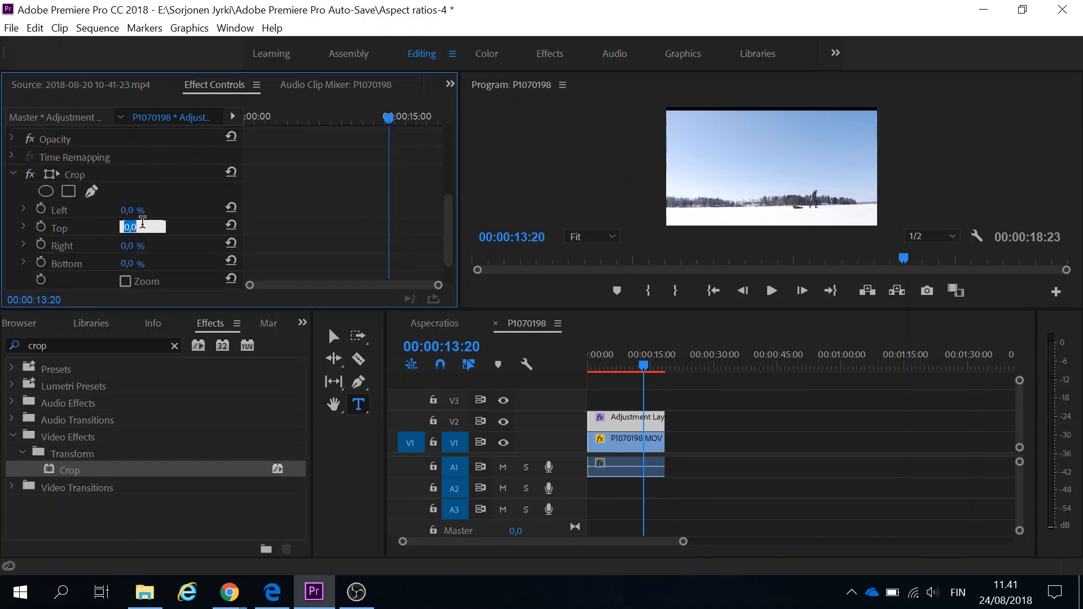
text(12)
key(Return)
click(139, 263)
text(12)
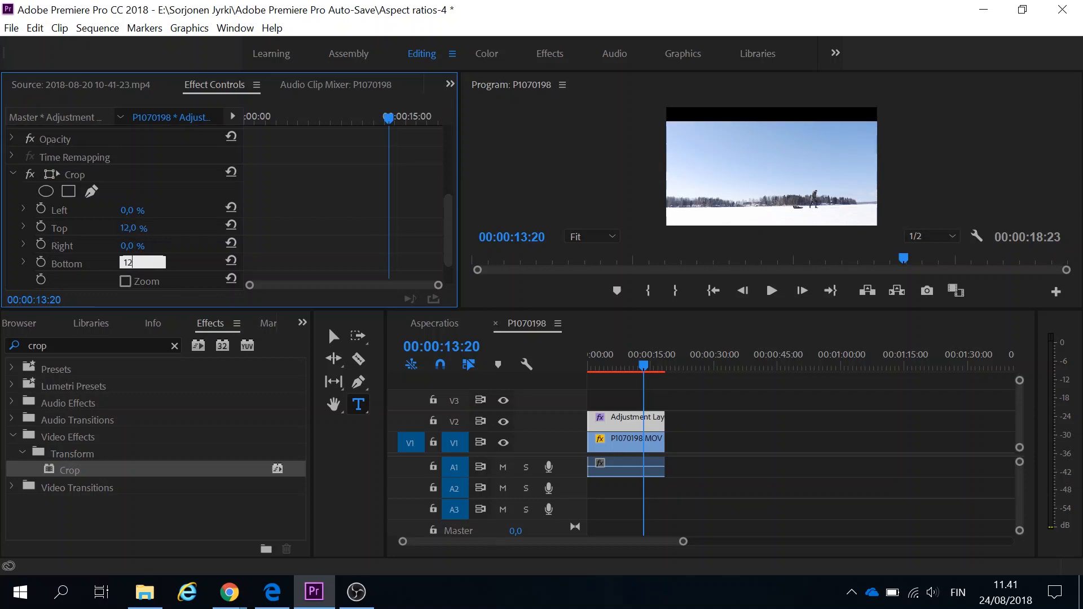
key(Return)
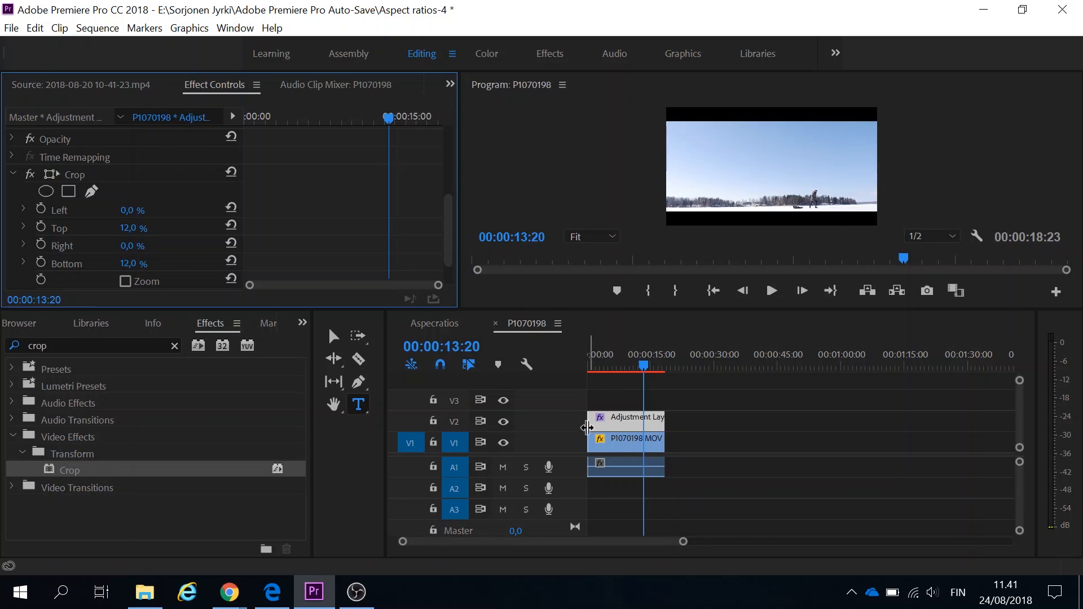
- Try adjusting the vertical position of the P1070198.MOV clip beneath the letterbox bars
click(606, 451)
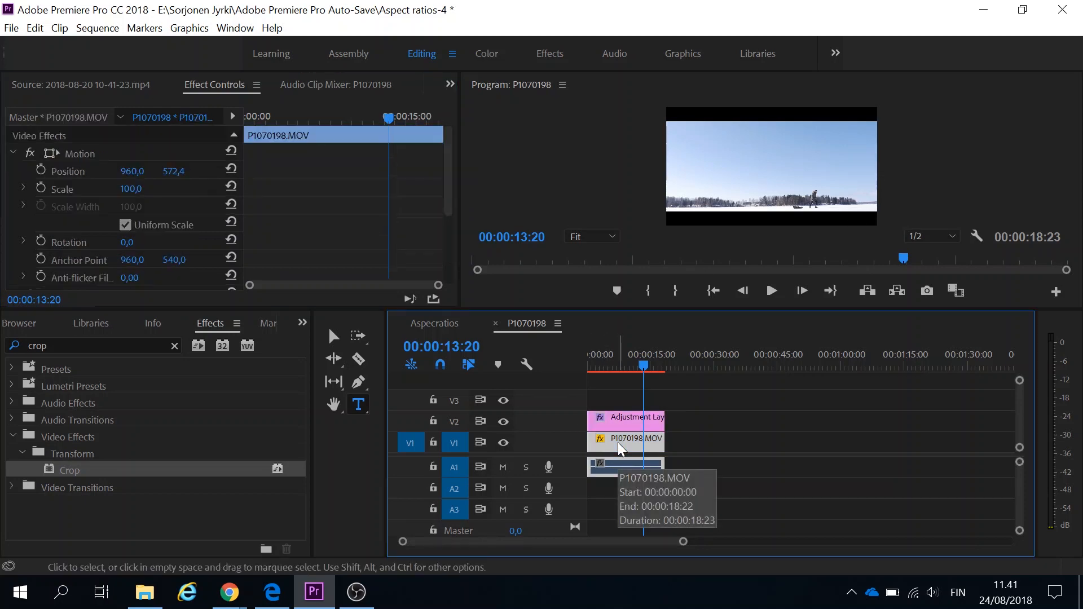
mouse_move(172, 171)
mouse_down()
mouse_move(189, 171)
mouse_move(155, 170)
mouse_move(181, 172)
mouse_up()
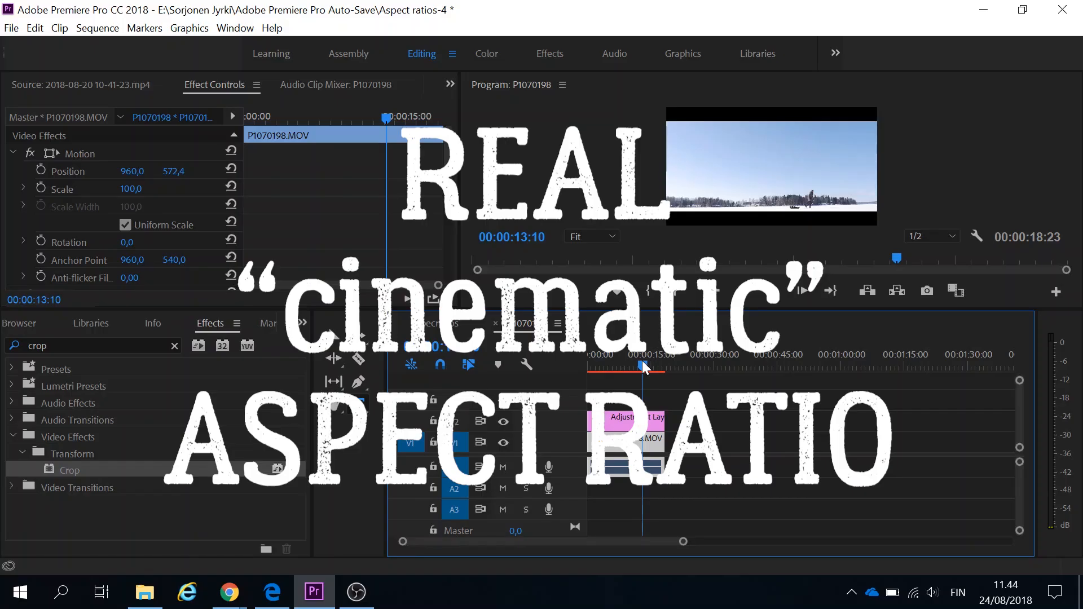
- Delete the cropped adjustment layer from track V2
click(626, 423)
key(Delete)
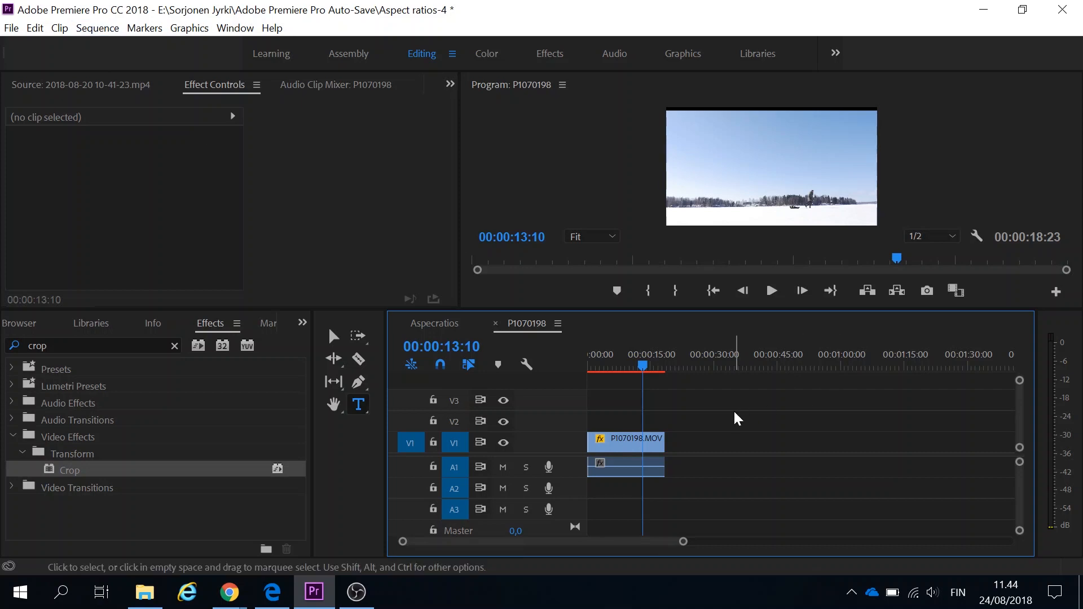
- Change the sequence settings to a 24 fps timebase and a 1920 × 817 frame size, accepting the deletion of preview files
click(104, 29)
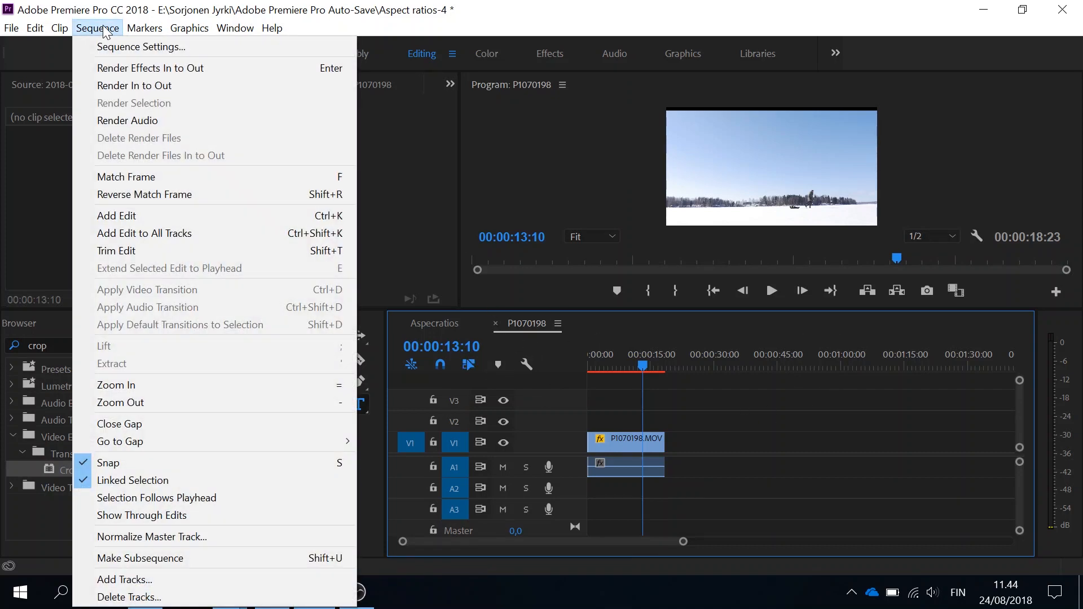
click(132, 48)
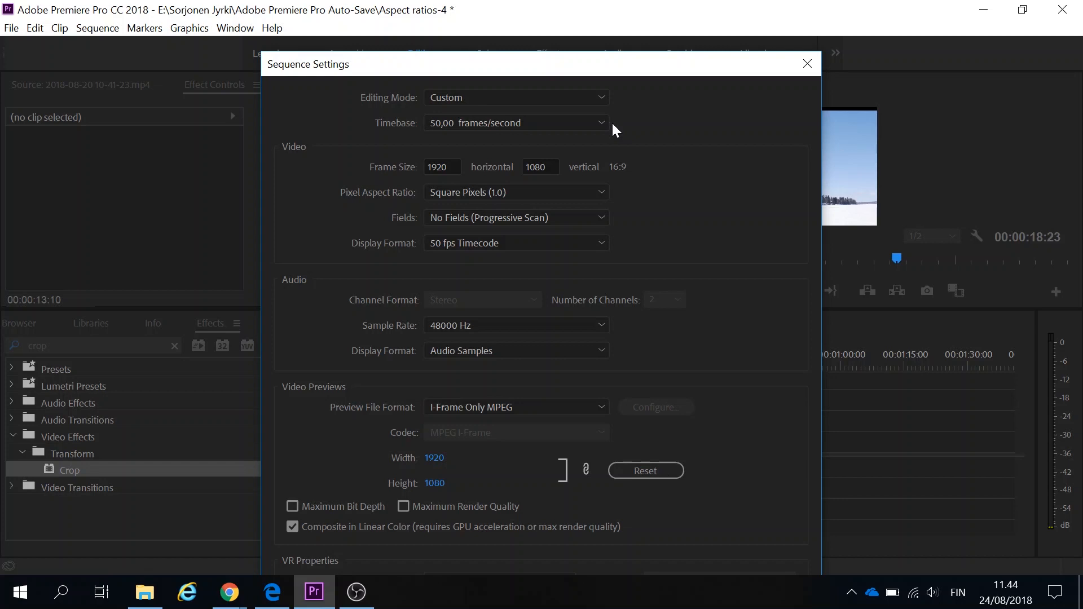
click(580, 124)
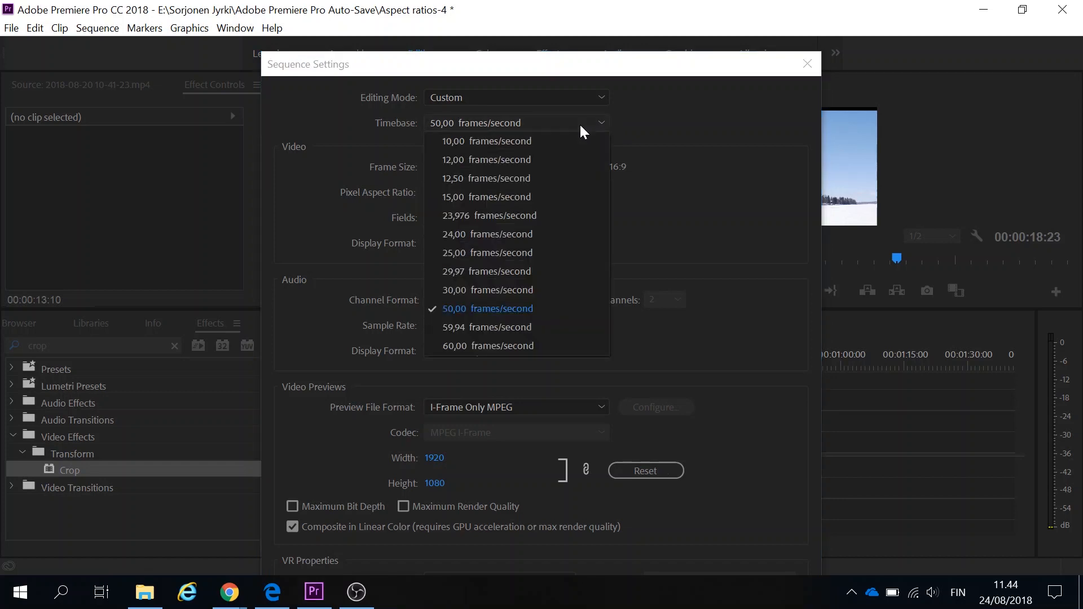
click(515, 233)
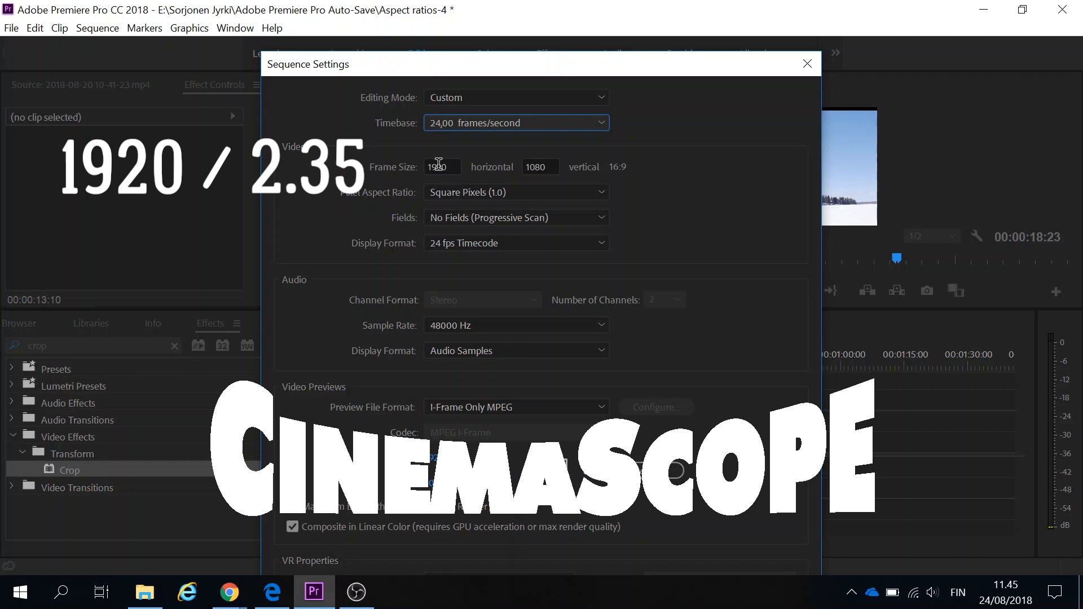
double_click(542, 166)
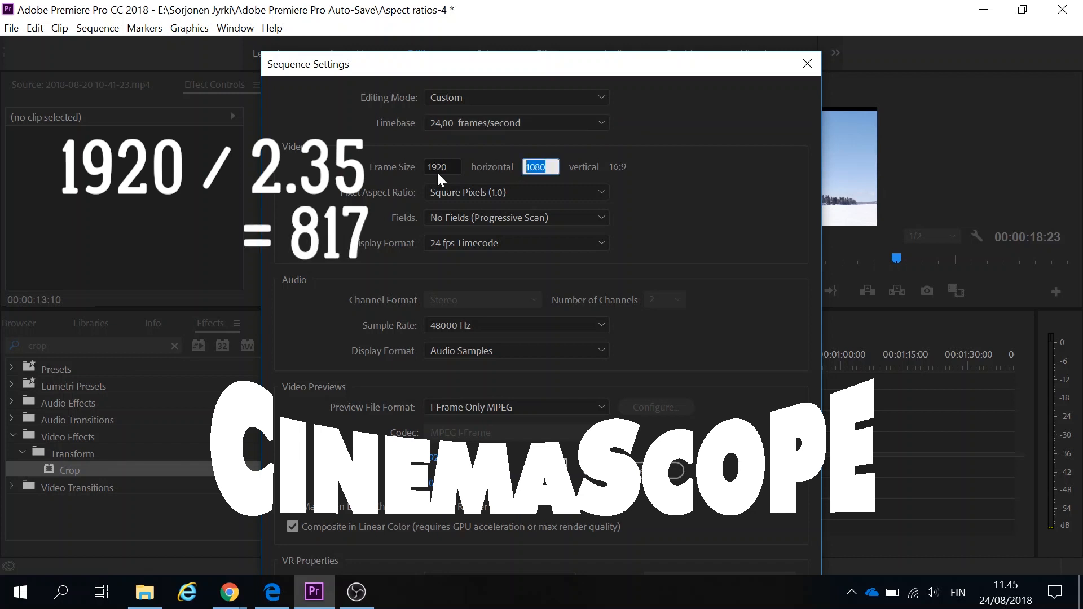
text(817)
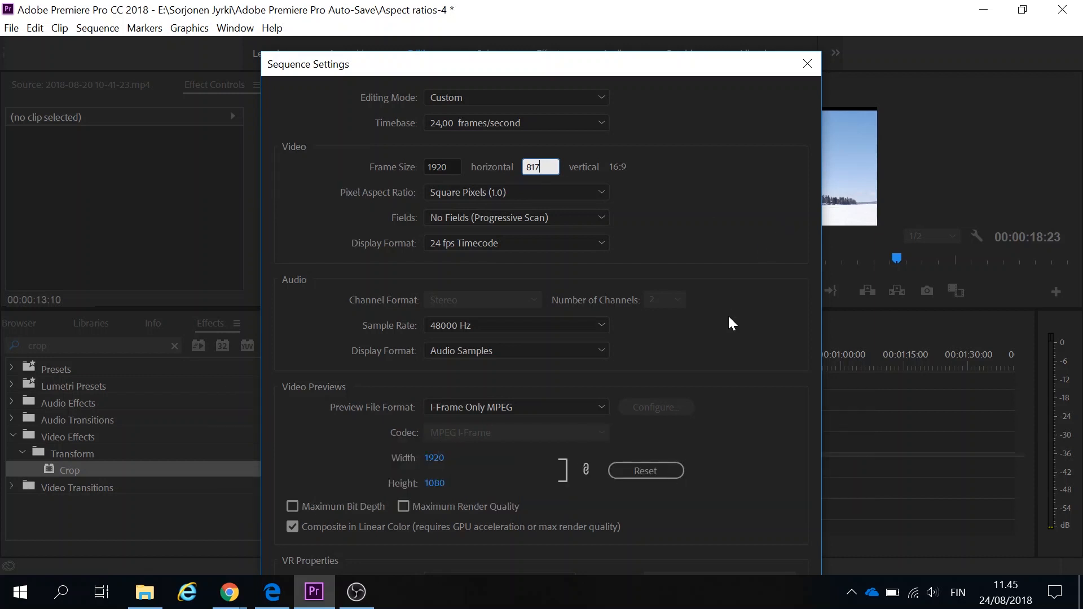
key(Return)
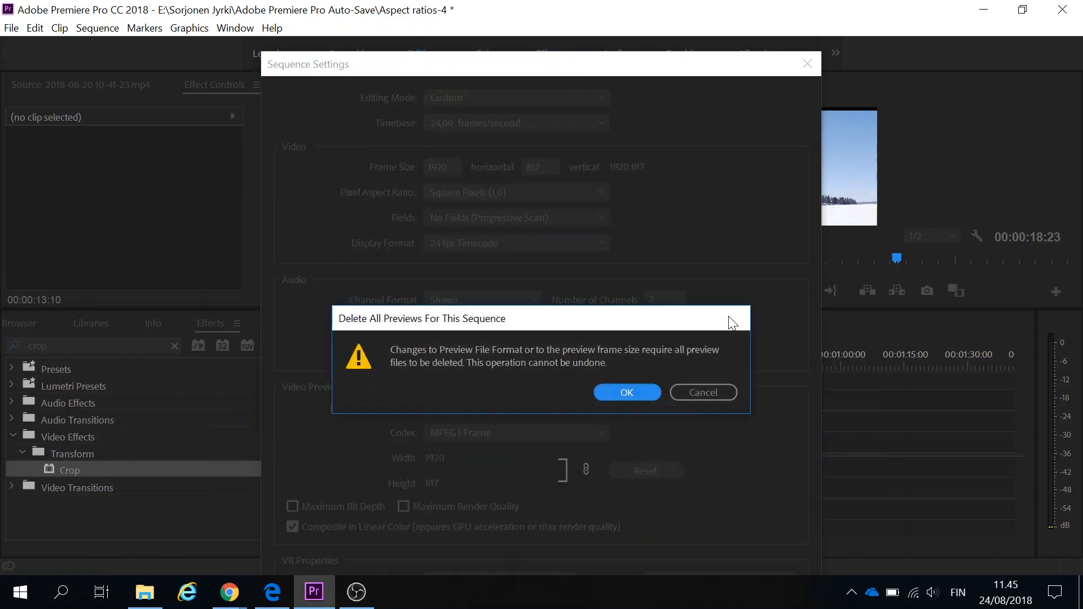
key(Return)
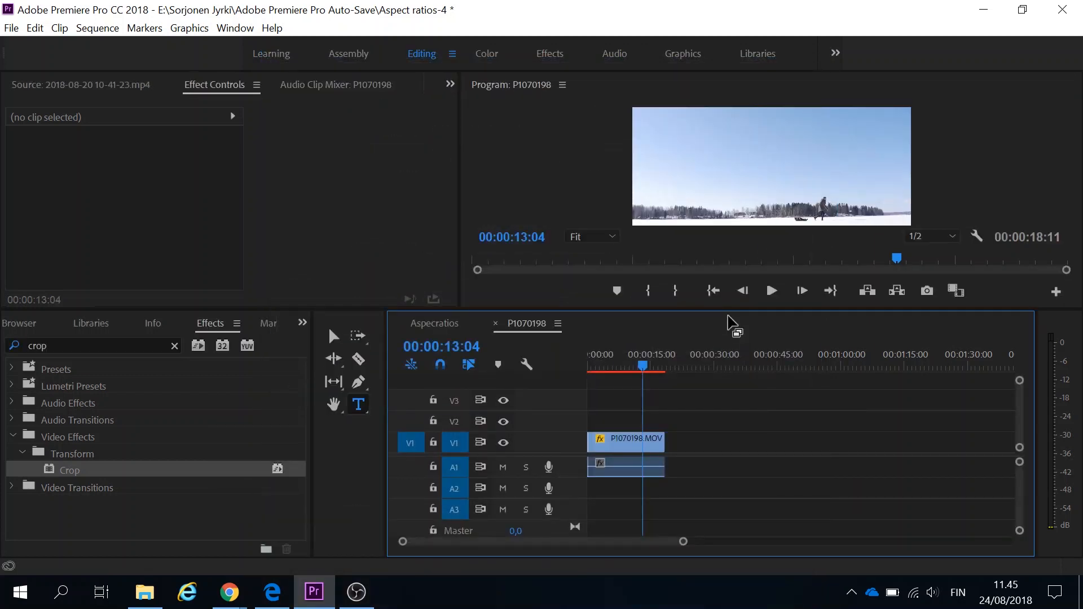